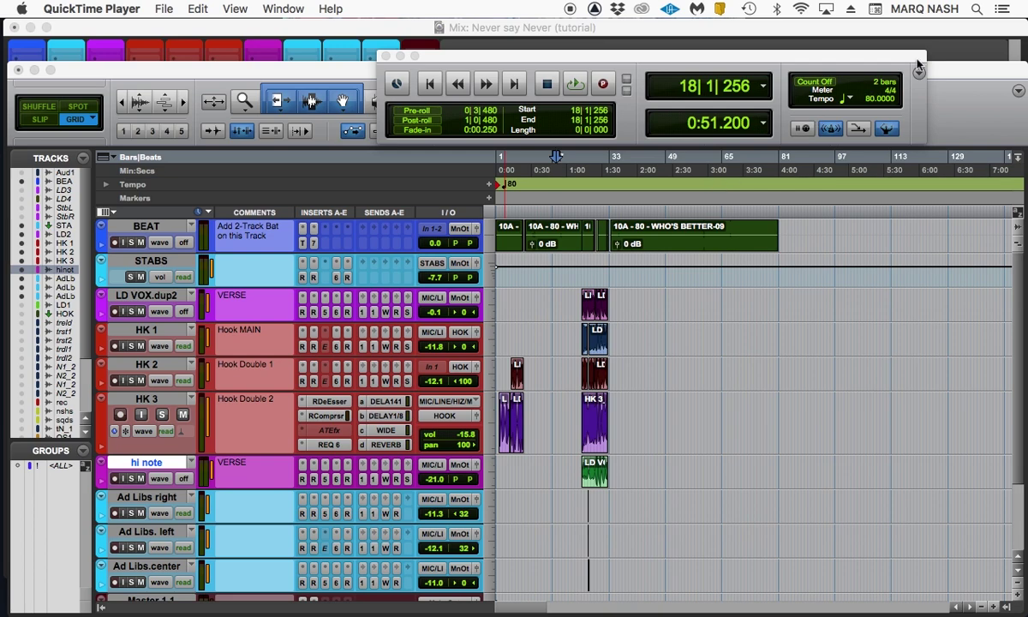
# Step: Change the session tempo in the Transport tempo field from 80 to 164 BPM
pyautogui.click(871, 103)
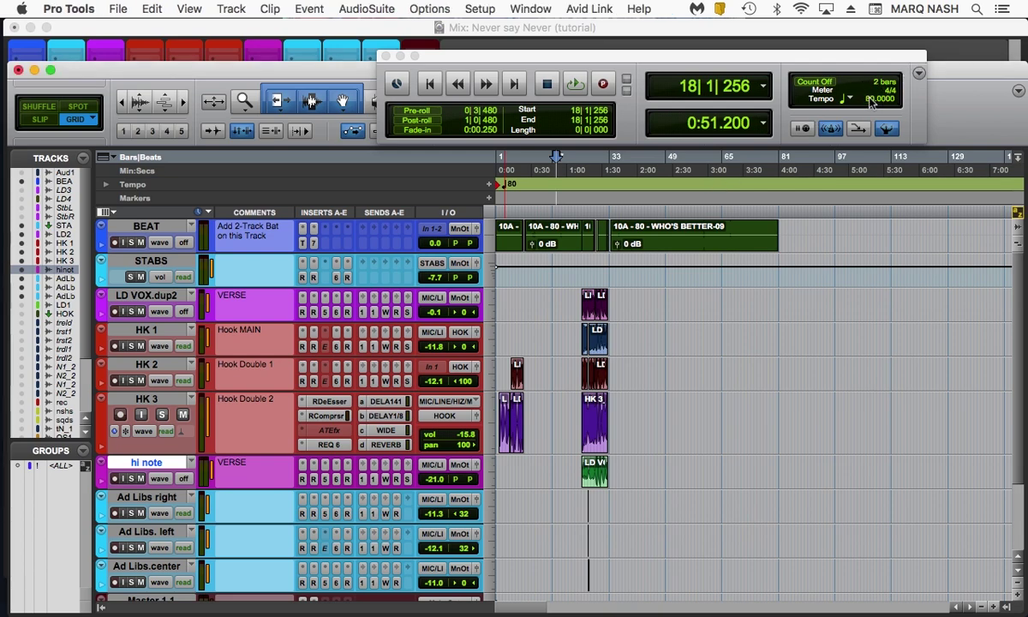
pyautogui.click(872, 103)
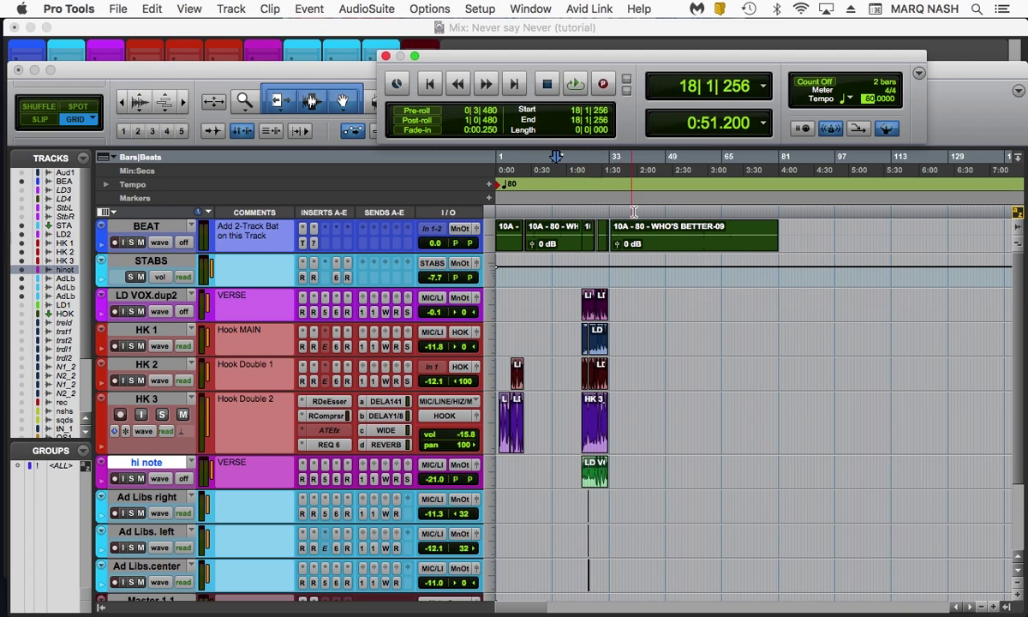
pyautogui.click(1018, 217)
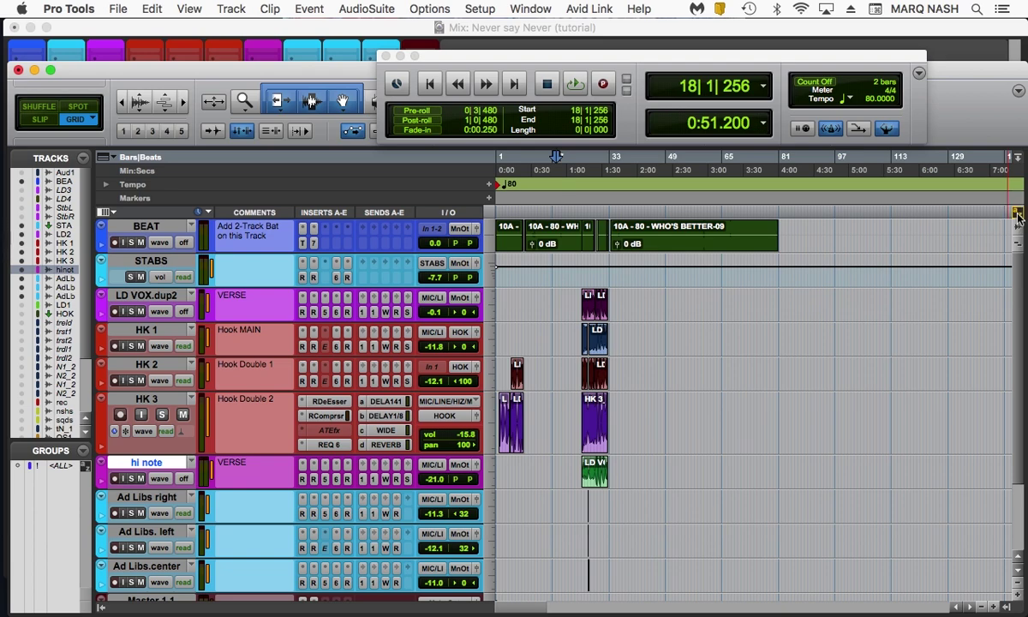
pyautogui.click(1018, 211)
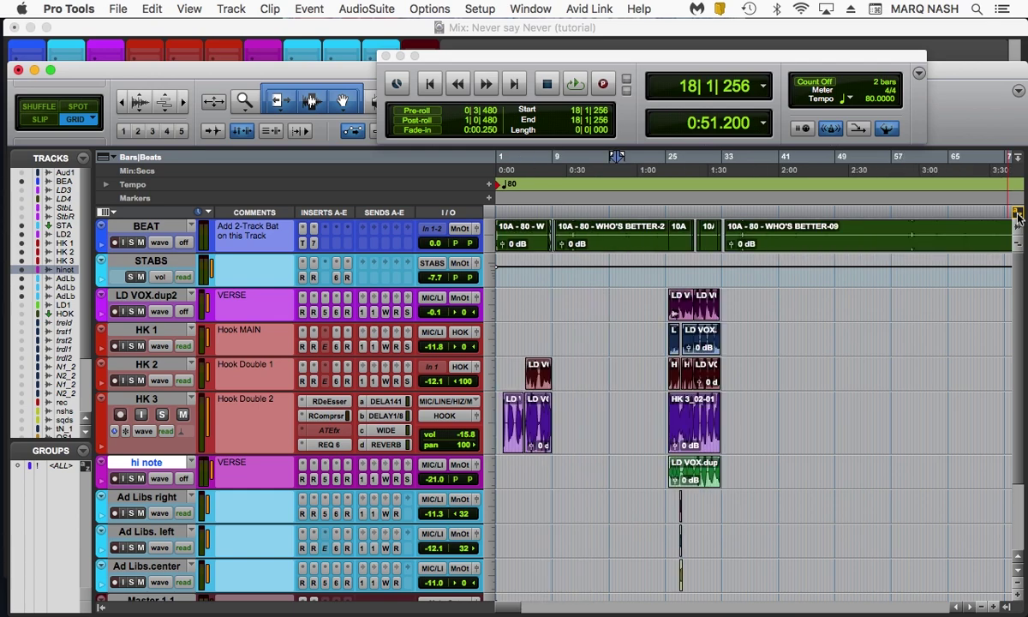
pyautogui.click(1017, 214)
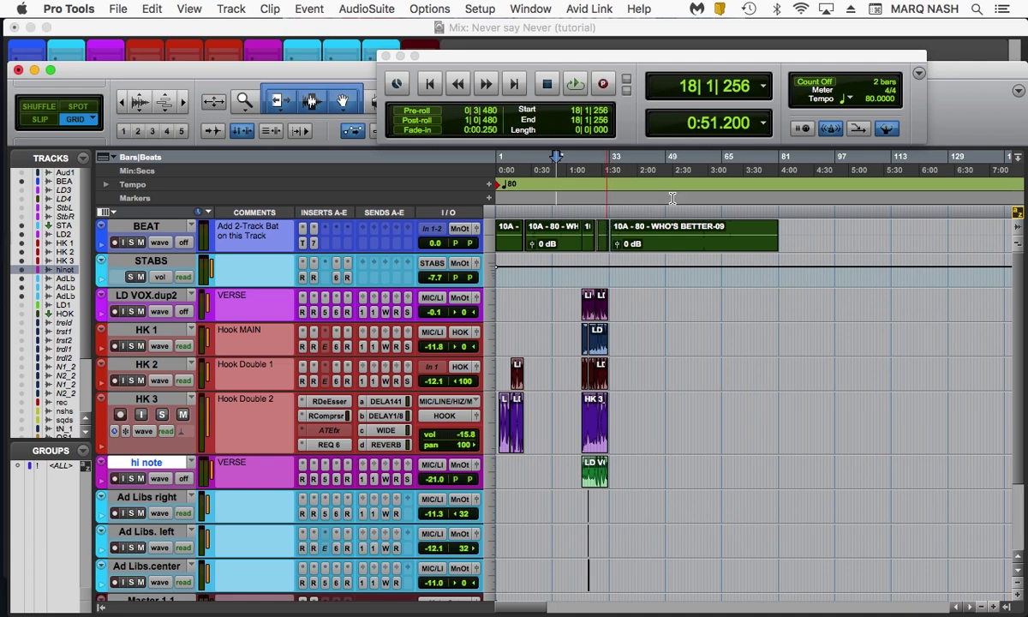
pyautogui.click(878, 101)
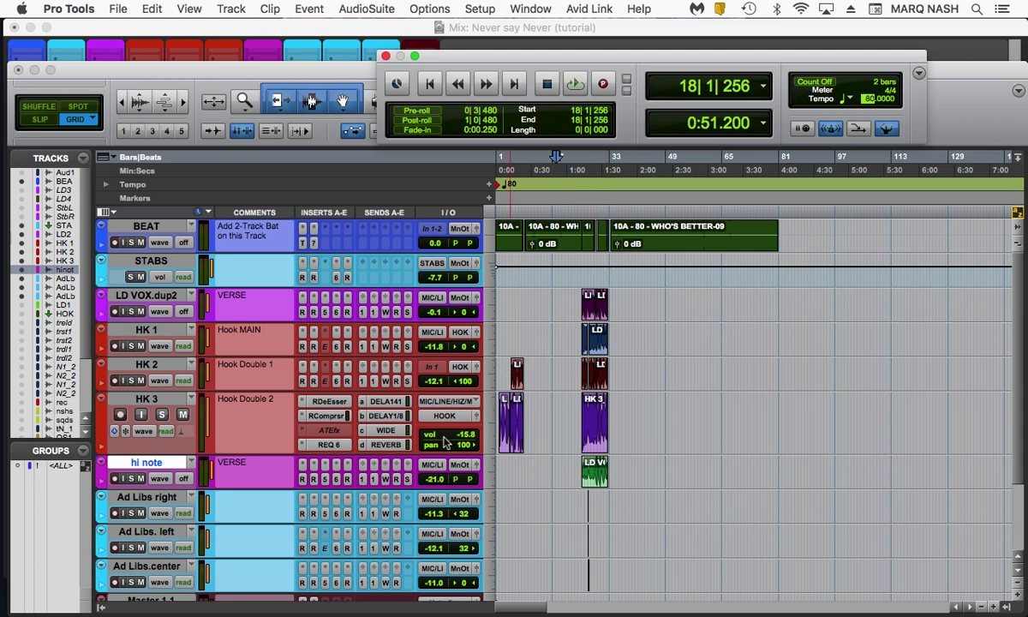
pyautogui.write('164')
# Step: Zoom in and play around bar 24 to place the insertion point at the chorus start, 25|2|720
pyautogui.click(580, 167)
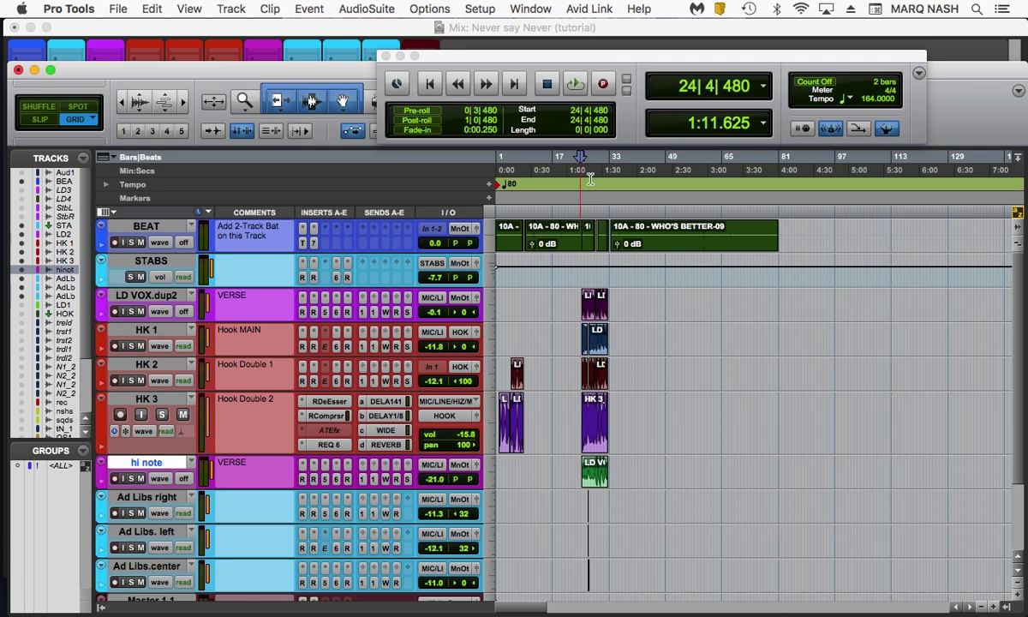
pyautogui.press('super+bracketright')
pyautogui.press('super+bracketright')
pyautogui.press('super+bracketright')
pyautogui.press('super+bracketright')
pyautogui.press('super+bracketright')
pyautogui.press('super+bracketright')
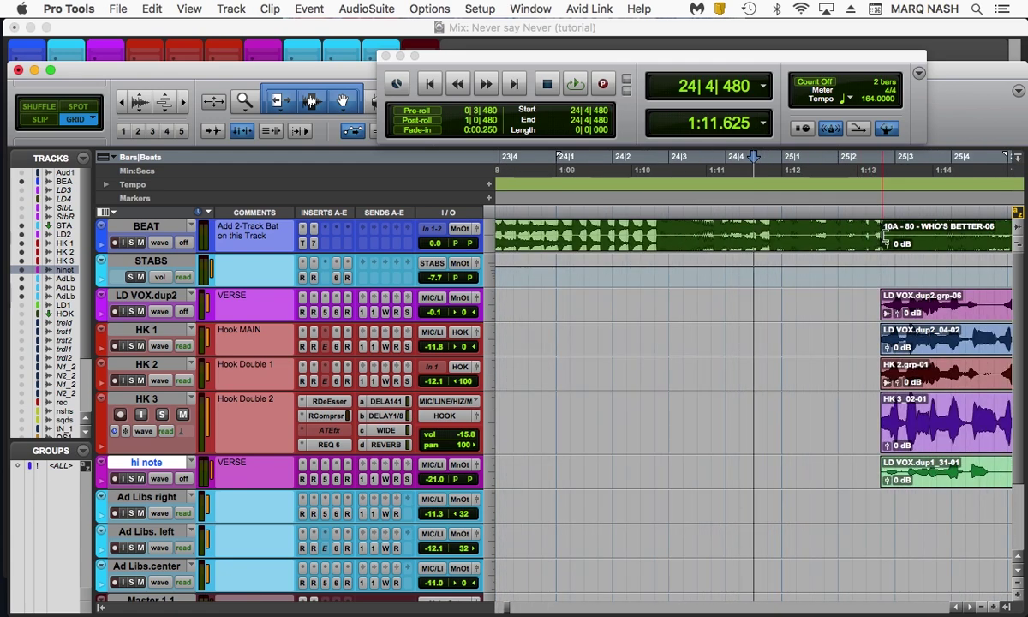
pyautogui.click(888, 233)
pyautogui.click(791, 173)
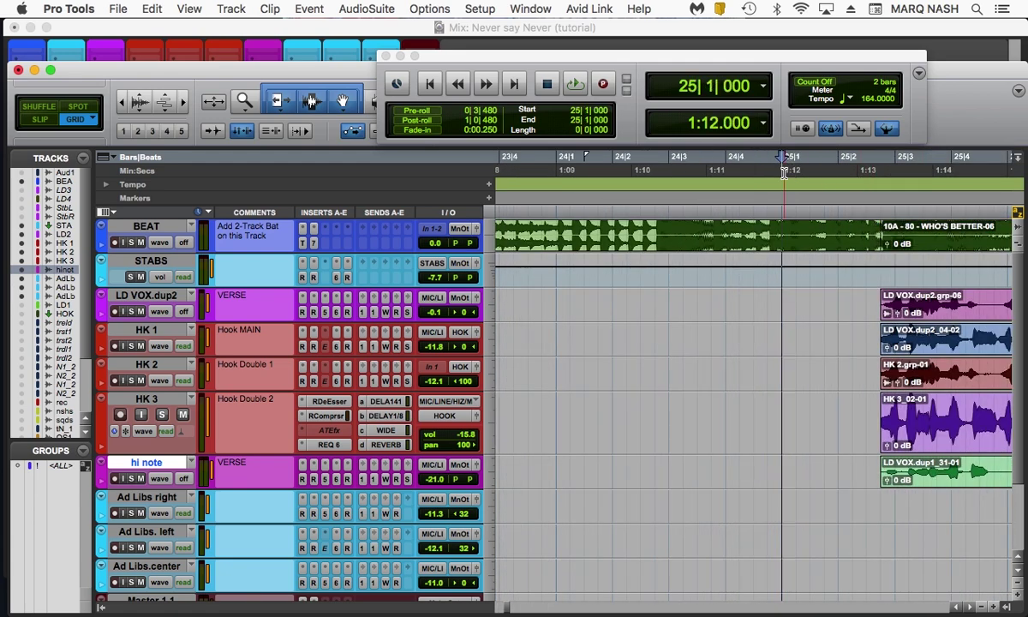
pyautogui.click(735, 170)
pyautogui.press('space')
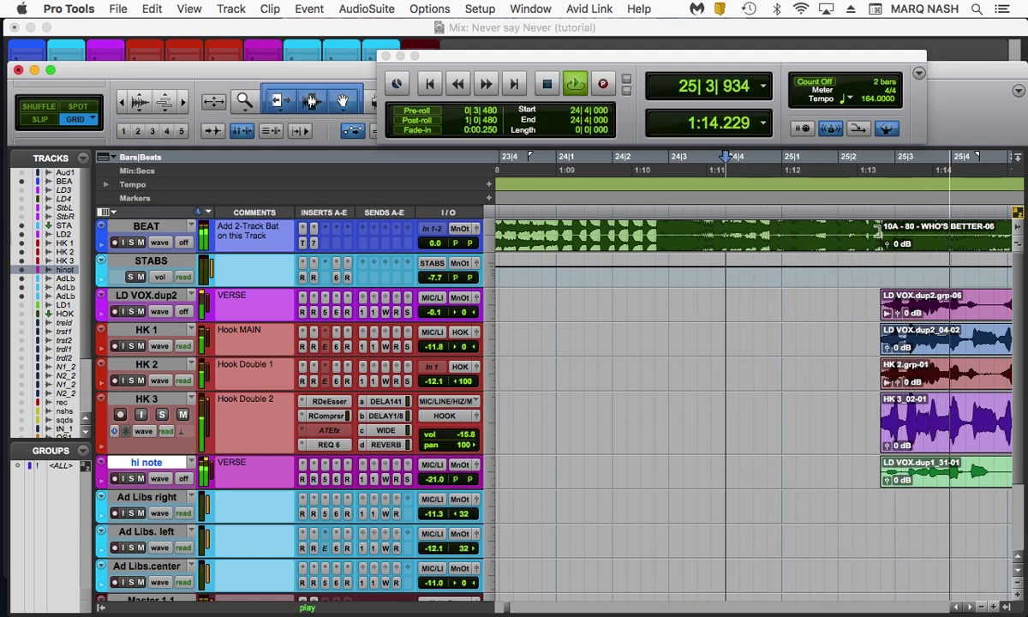
pyautogui.press('space')
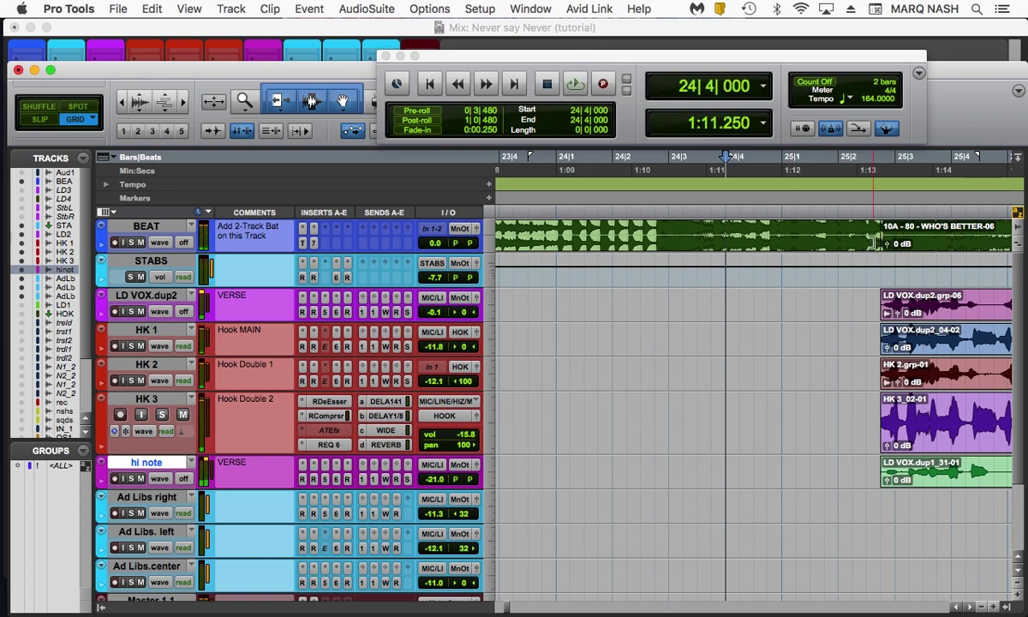
pyautogui.click(882, 159)
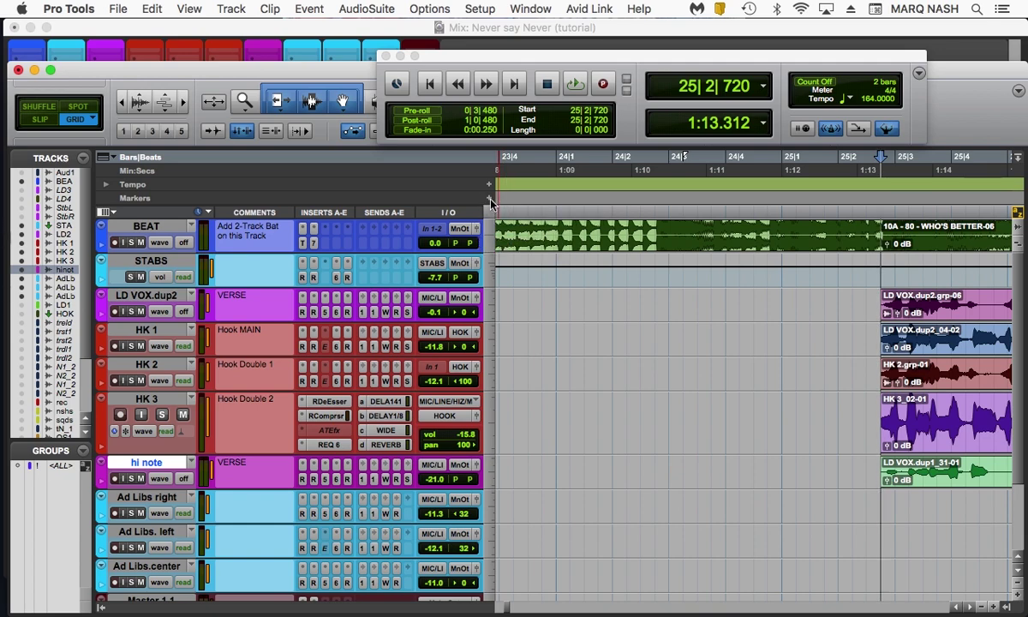
# Step: Add a marker named 'hook 1' at 25|2|720
pyautogui.click(490, 200)
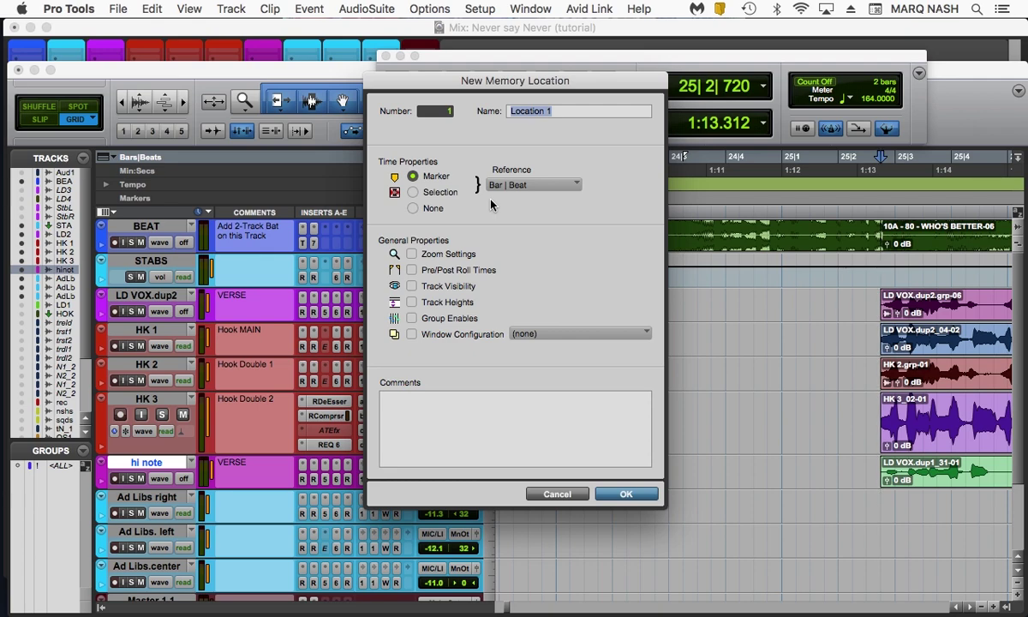
pyautogui.write('hook 1')
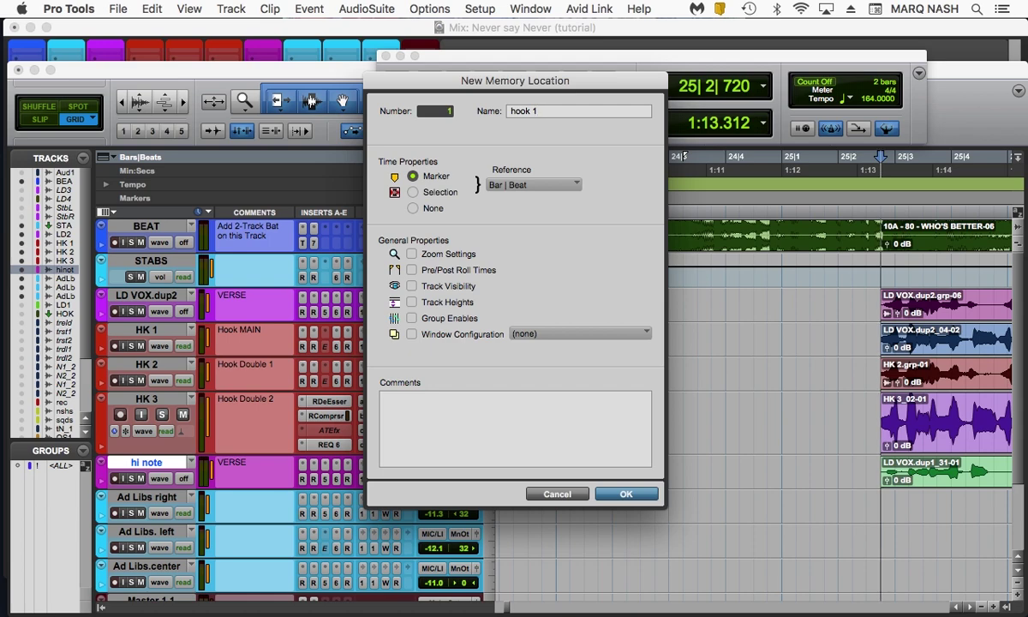
pyautogui.press('Return')
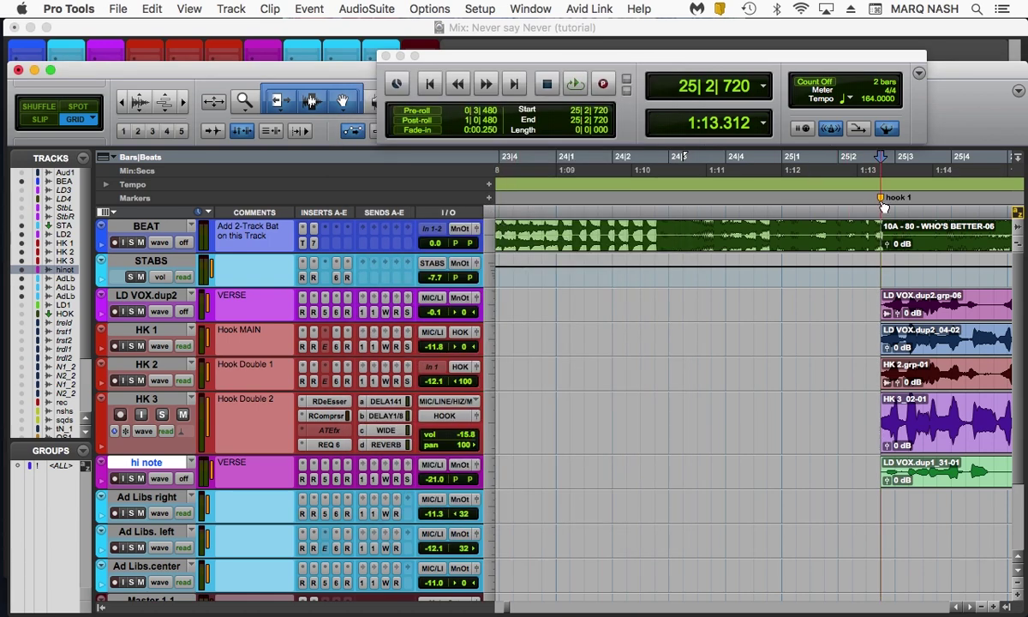
pyautogui.press('super+bracketleft')
pyautogui.press('super+bracketleft')
pyautogui.press('super+bracketleft')
pyautogui.press('super+bracketleft')
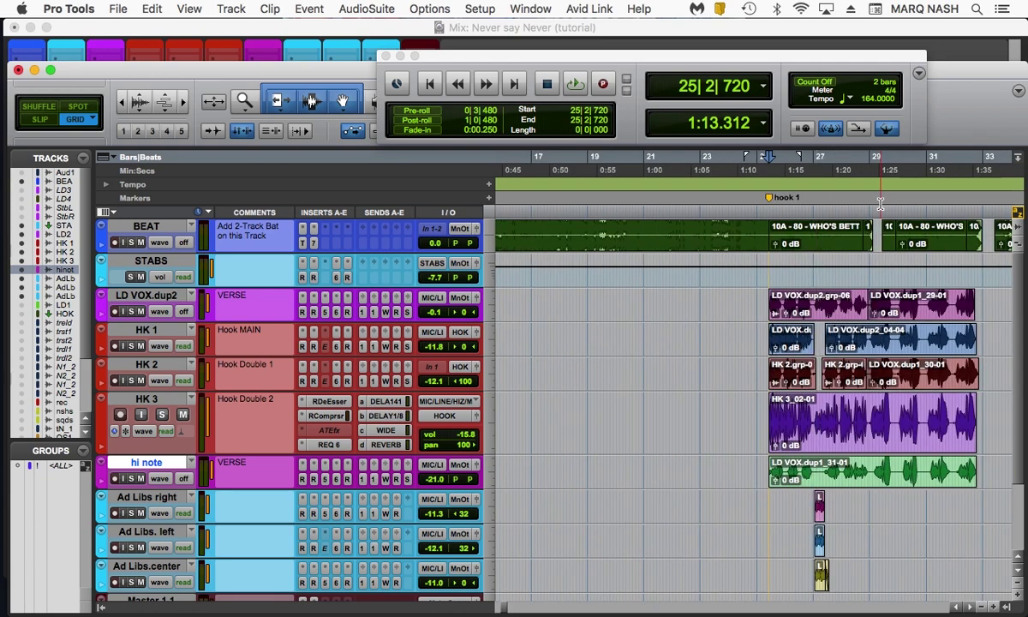
# Step: Play back from bars 47 and 49 to find where the second hook starts
pyautogui.press('super+bracketleft')
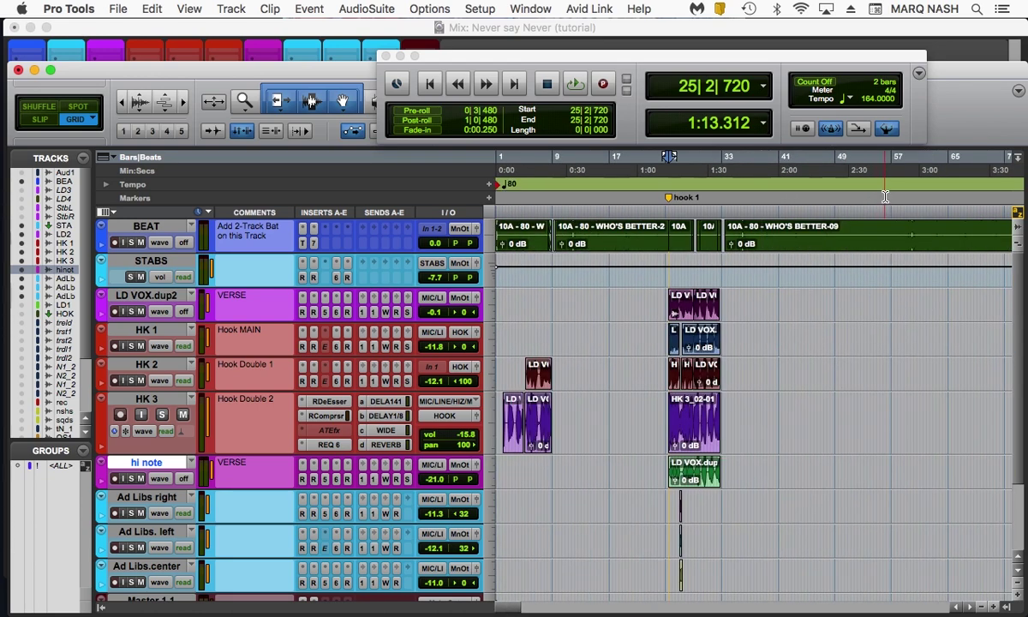
pyautogui.click(827, 169)
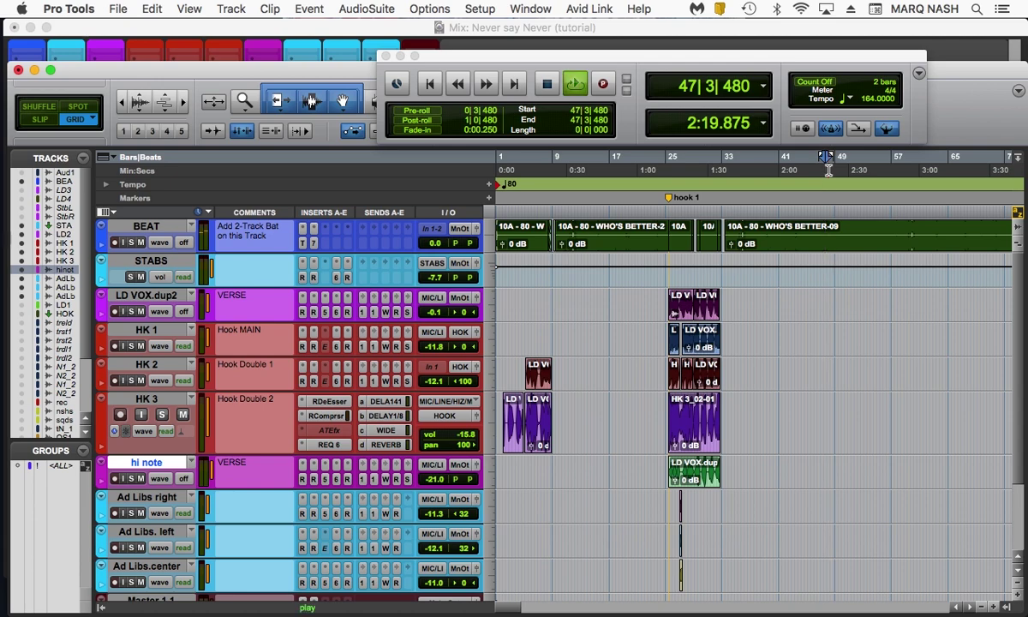
pyautogui.press('space')
pyautogui.press('super+bracketright')
pyautogui.press('super+bracketright')
pyautogui.press('super+bracketright')
pyautogui.press('super+bracketright')
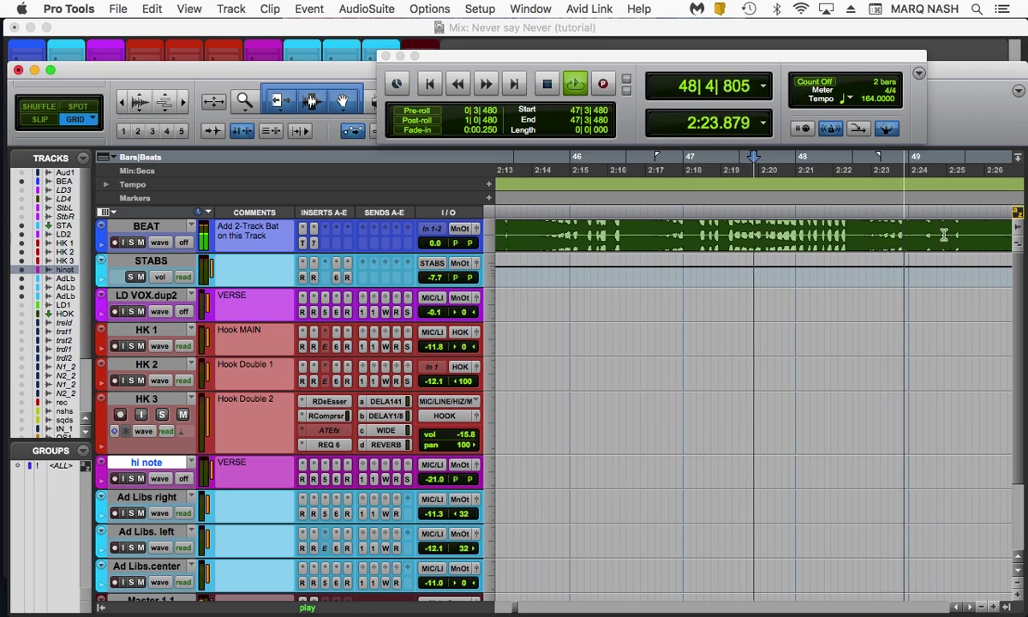
pyautogui.press('space')
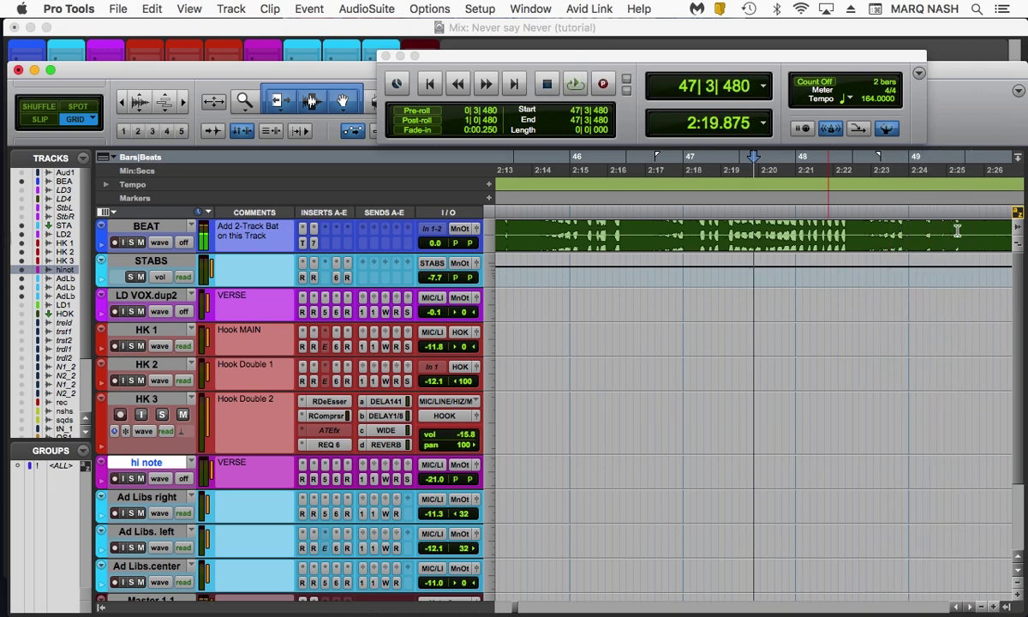
pyautogui.click(953, 157)
pyautogui.press('space')
pyautogui.press('space')
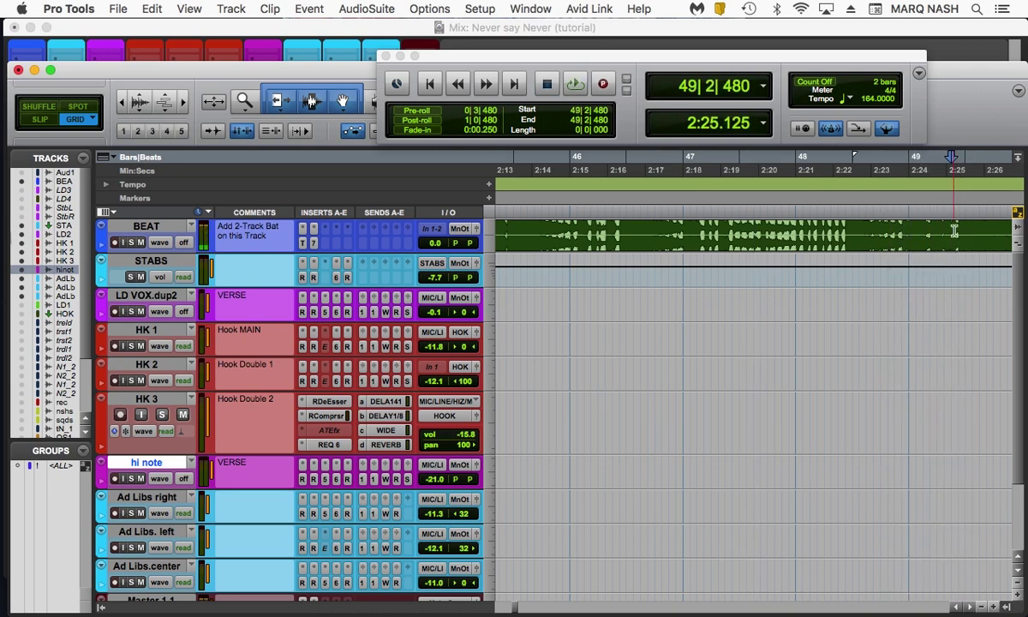
pyautogui.press('super+bracketright')
pyautogui.press('super+bracketright')
pyautogui.press('super+bracketright')
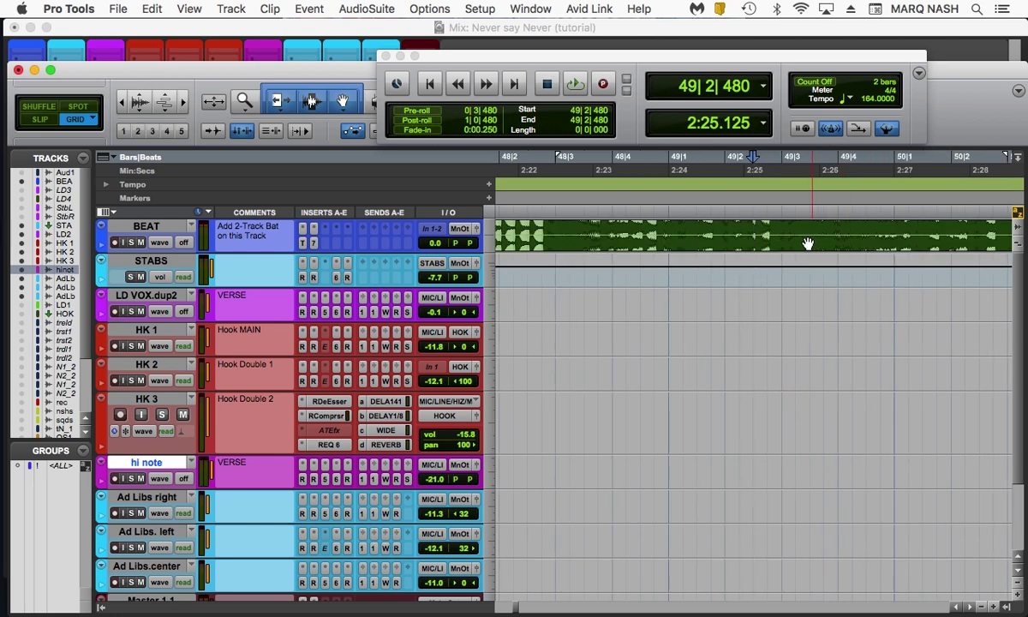
pyautogui.press('super+bracketleft')
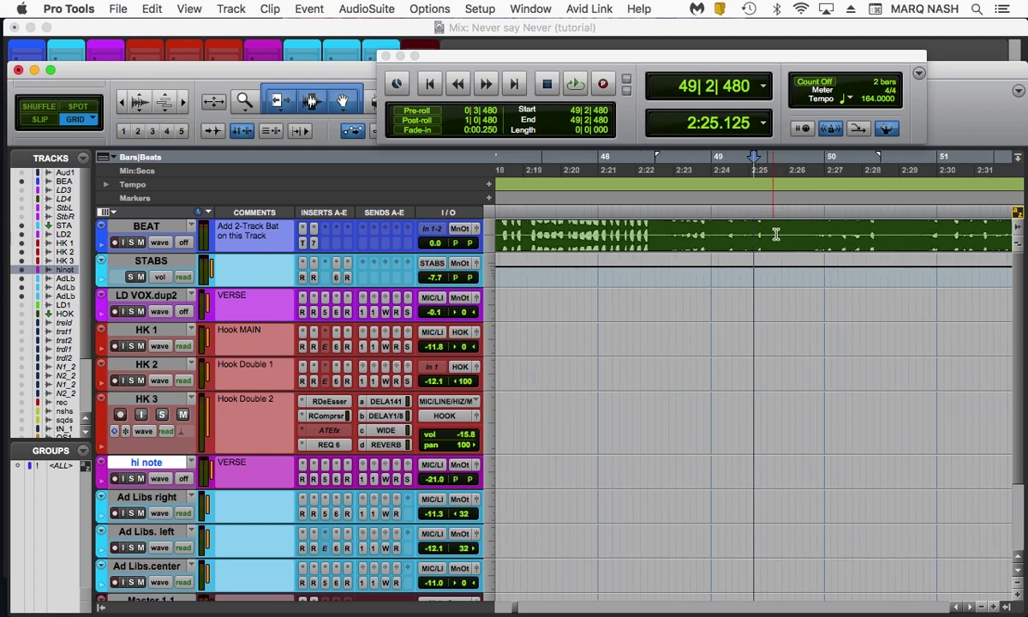
# Step: Place the insertion point at 49|2|720 on the BEAT track
pyautogui.click(761, 234)
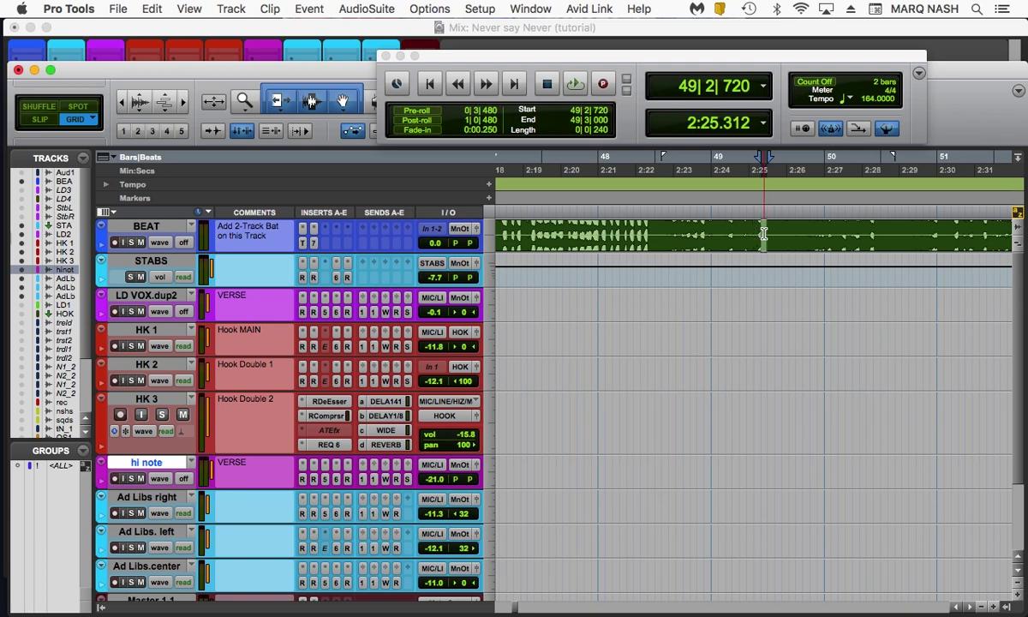
pyautogui.press('super+bracketright')
pyautogui.press('super+bracketright')
pyautogui.press('super+bracketright')
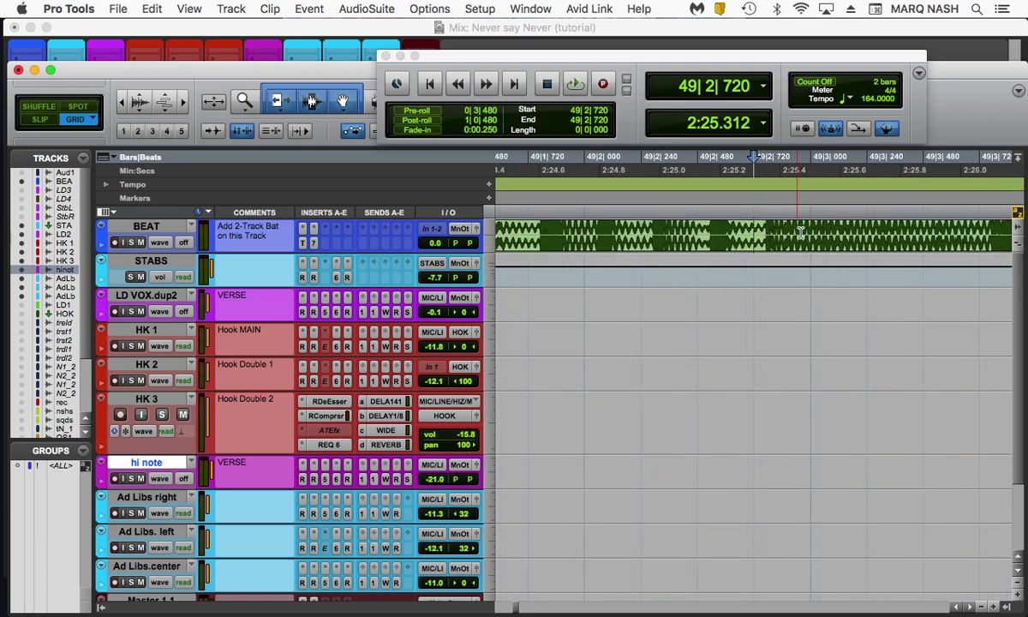
pyautogui.click(808, 231)
pyautogui.click(774, 233)
pyautogui.press('super+bracketleft')
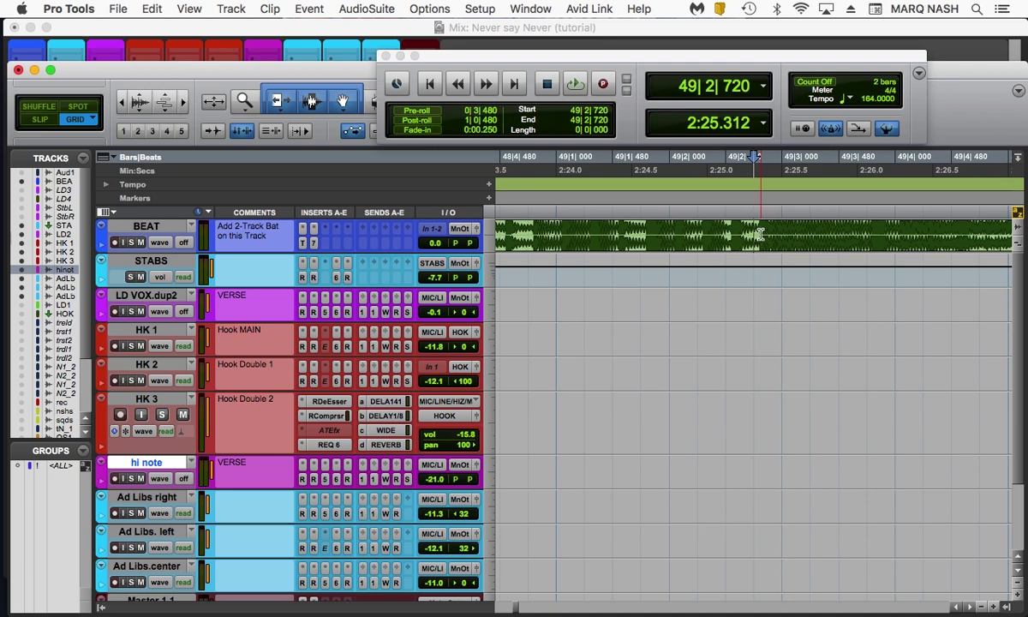
# Step: Add a marker named 'hook 2' at 49|2|720 with the numeric keypad Enter
pyautogui.press('KP_Enter')
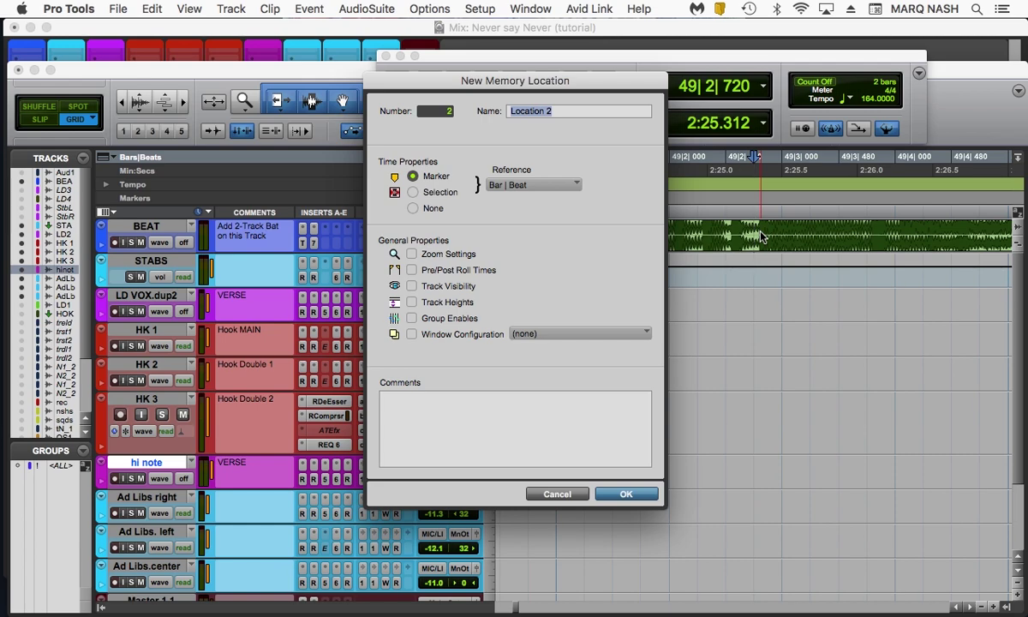
pyautogui.write('hook')
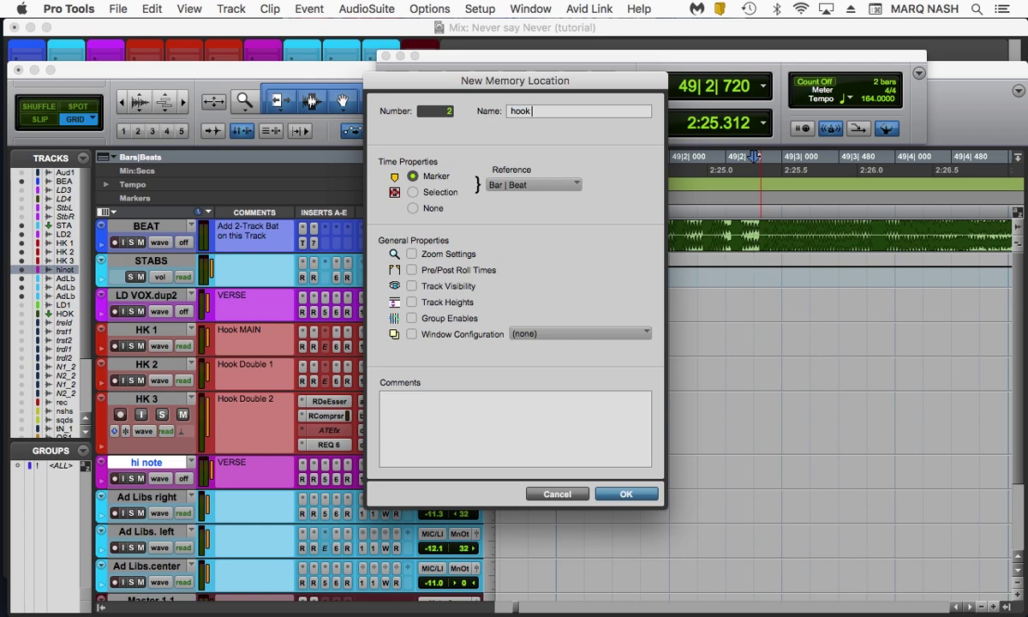
pyautogui.press('Return')
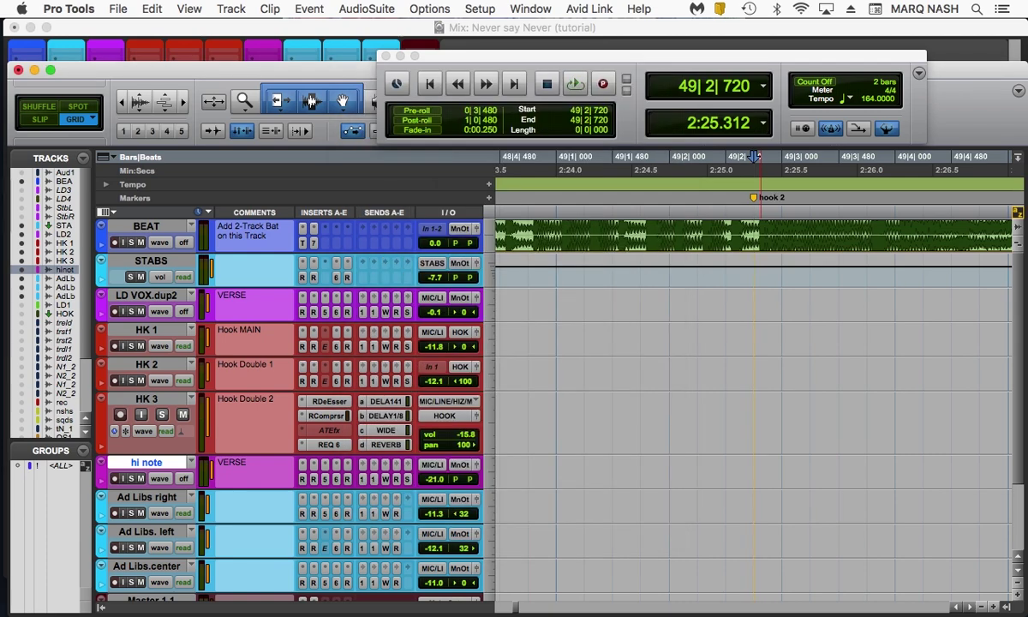
pyautogui.press('super+bracketleft')
pyautogui.press('super+bracketleft')
pyautogui.press('super+bracketleft')
pyautogui.press('super+bracketleft')
pyautogui.press('super+bracketleft')
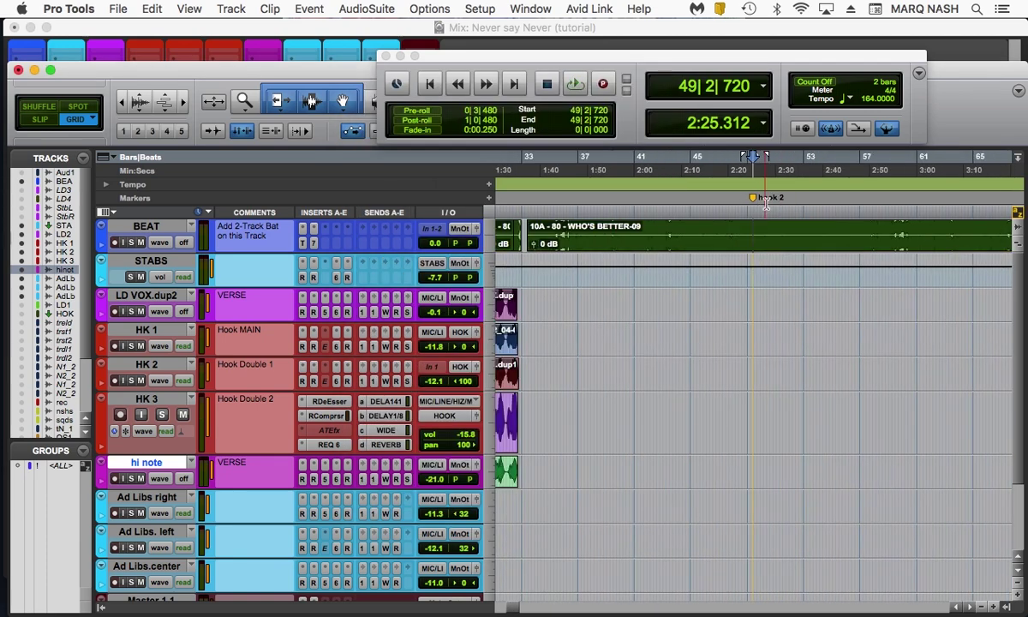
# Step: Select the range from the hook 1 marker to the hook 2 marker
pyautogui.press('super+bracketright')
pyautogui.press('super+bracketright')
pyautogui.press('super+bracketright')
pyautogui.press('super+bracketright')
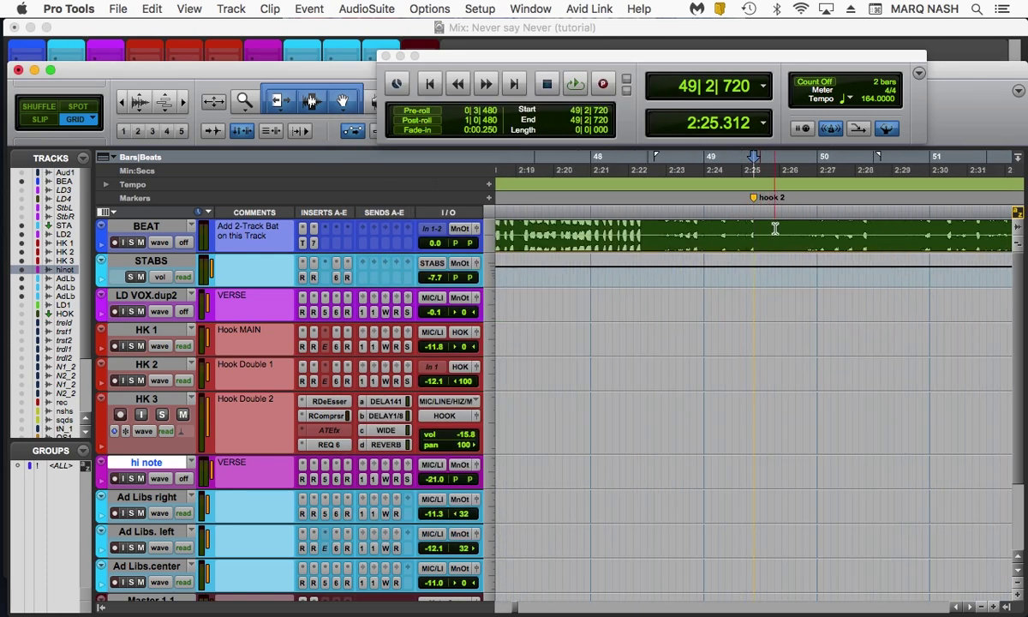
pyautogui.press('super+bracketright')
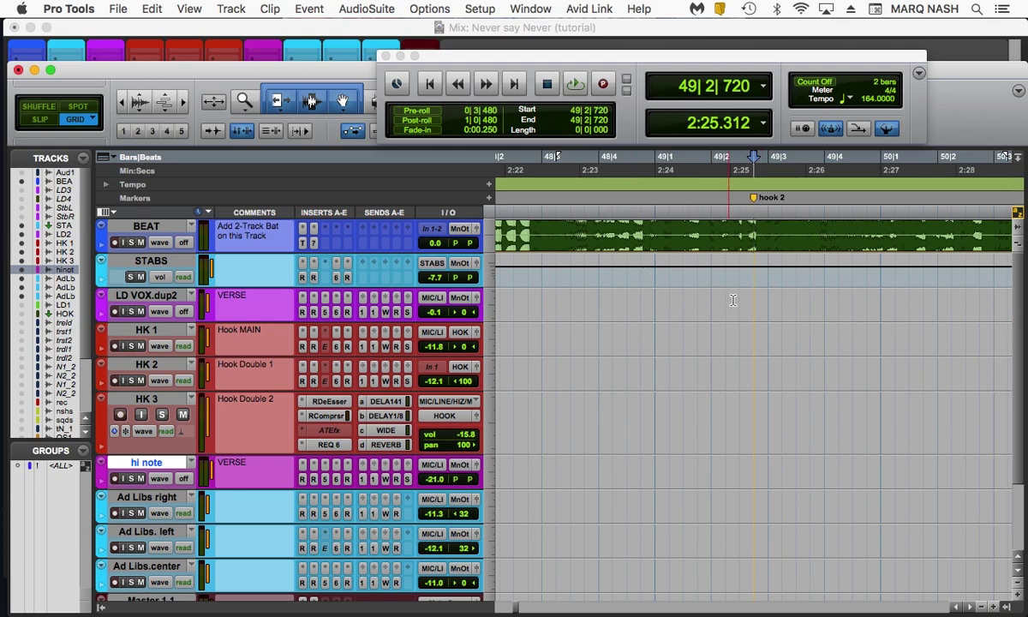
pyautogui.press('super+bracketleft')
pyautogui.press('KP_Decimal')
pyautogui.press('KP_1')
pyautogui.press('KP_Decimal')
pyautogui.press('super+bracketleft')
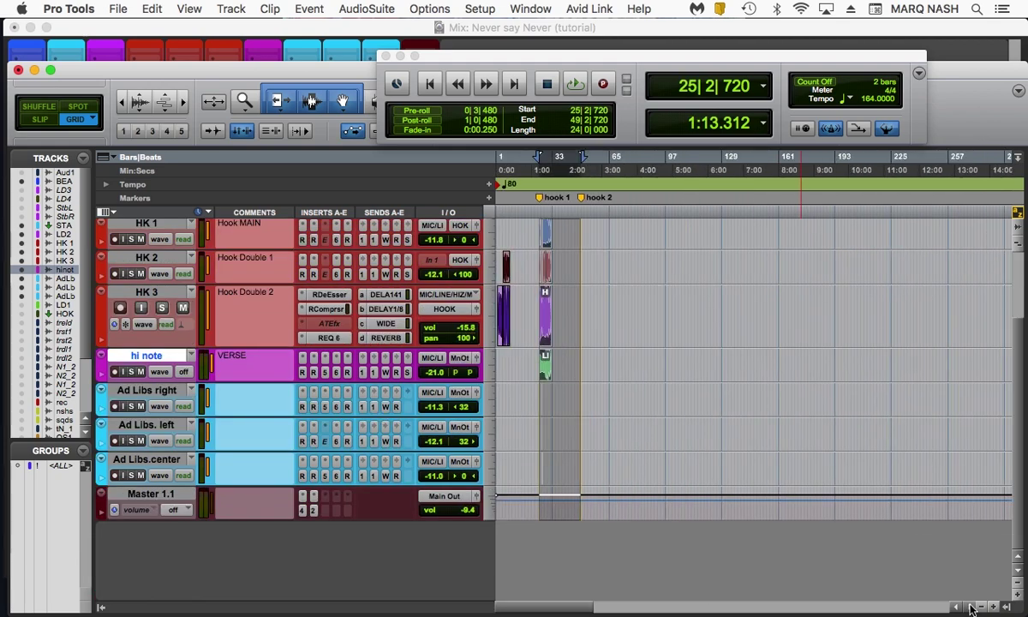
pyautogui.hscroll(-3, 970, 608)
pyautogui.press('super+bracketright')
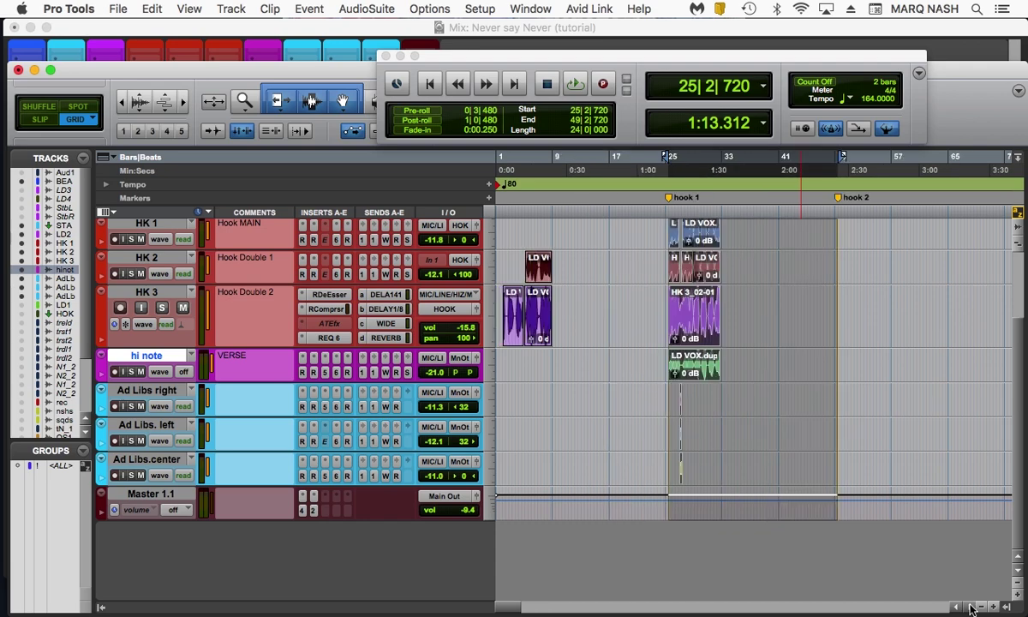
# Step: Duplicate the hook clips twice, onto bar 49 and bar 73, then clear the selection
pyautogui.press('super+d')
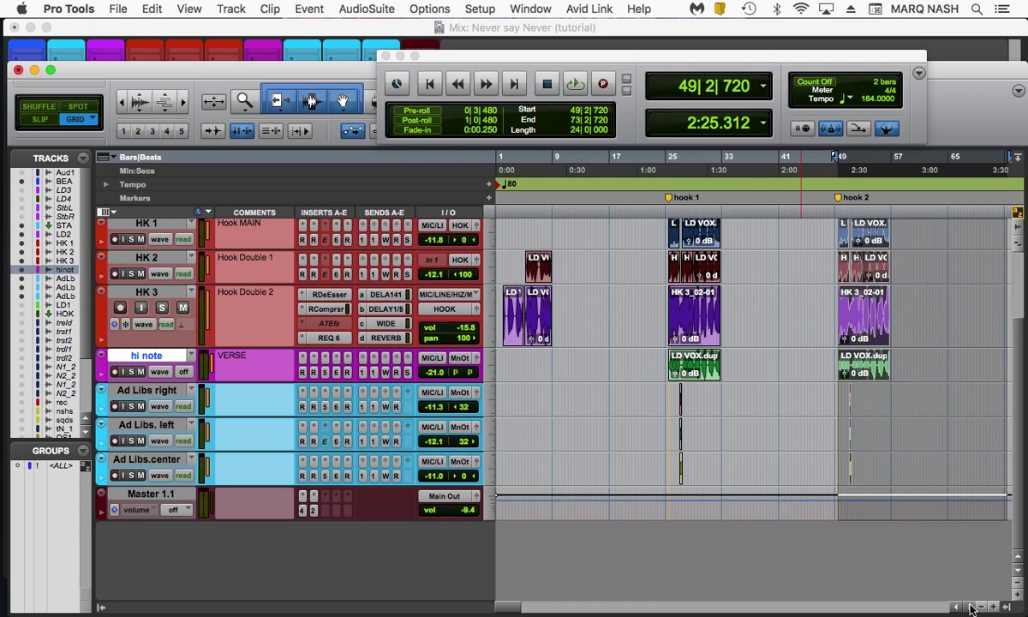
pyautogui.press("'")
pyautogui.press('r')
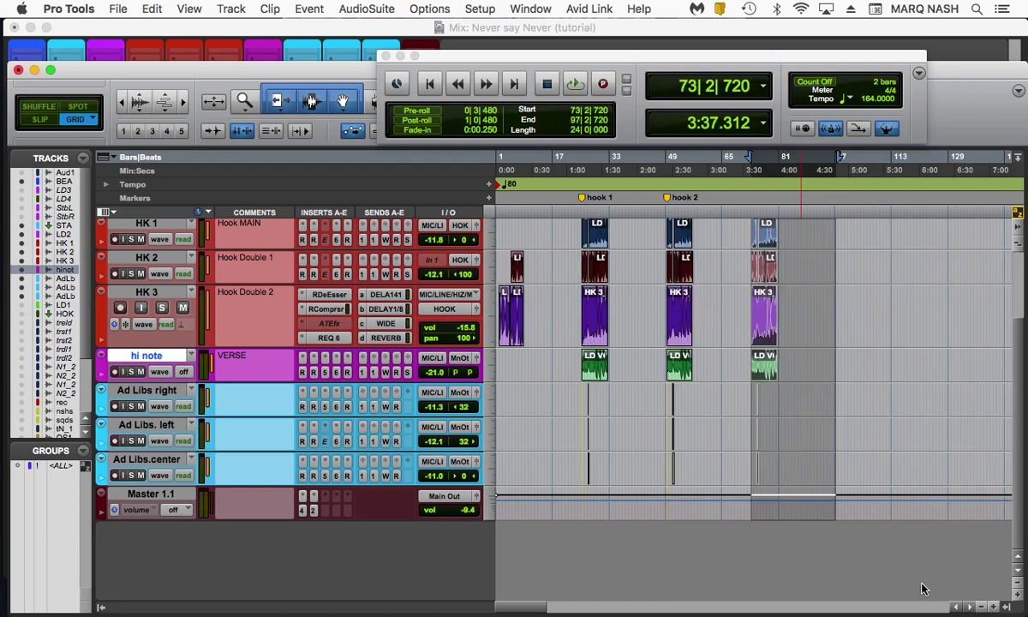
pyautogui.click(633, 233)
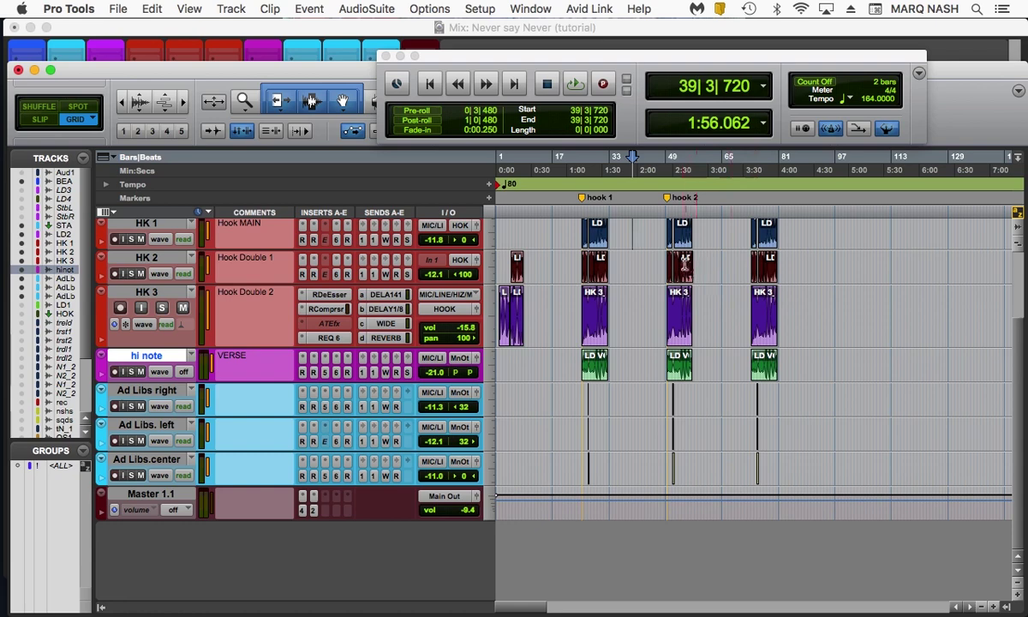
pyautogui.scroll(3, 685, 257)
# Step: Undo the two duplicated hook copies and the hook 2 marker
pyautogui.click(706, 293)
pyautogui.scroll(-3, 694, 293)
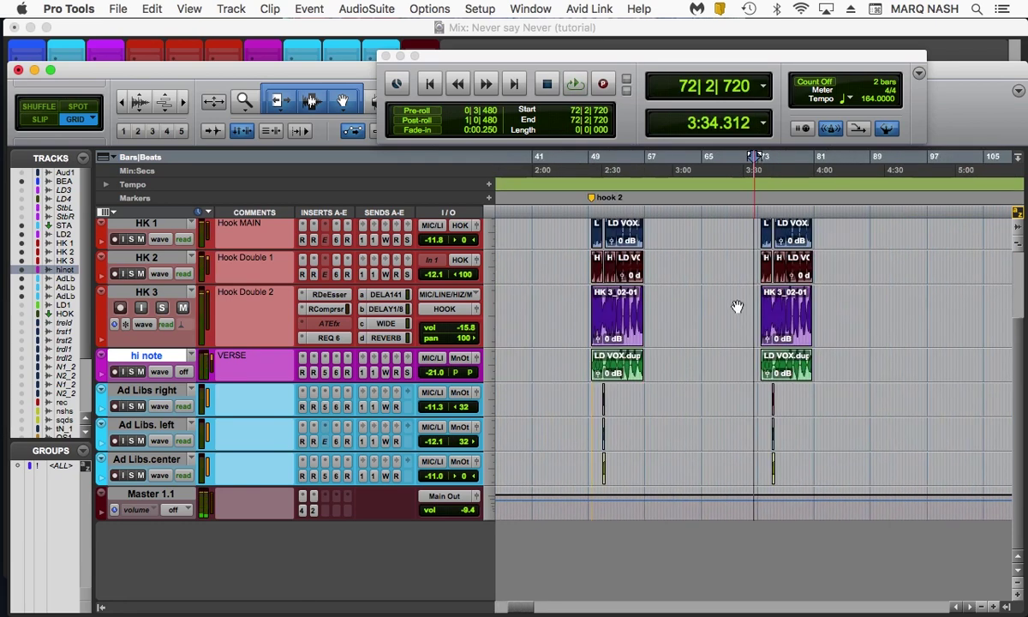
pyautogui.press('super+z')
pyautogui.press('super+z')
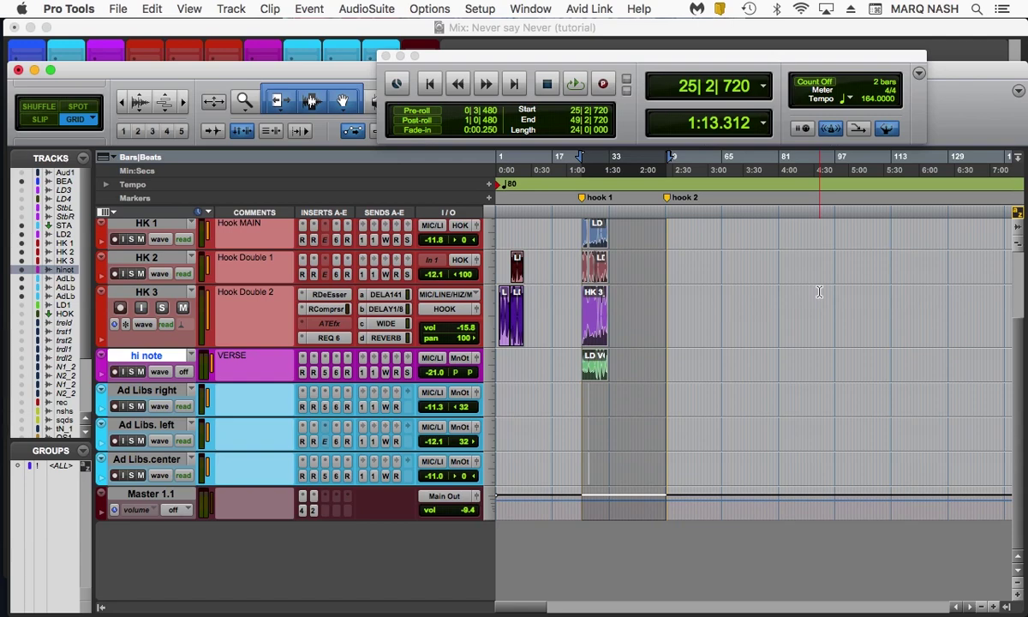
pyautogui.press('super+z')
# Step: Toggle the Conductor tempo mode back to the ruler's 80 BPM and select the tempo field
pyautogui.click(875, 100)
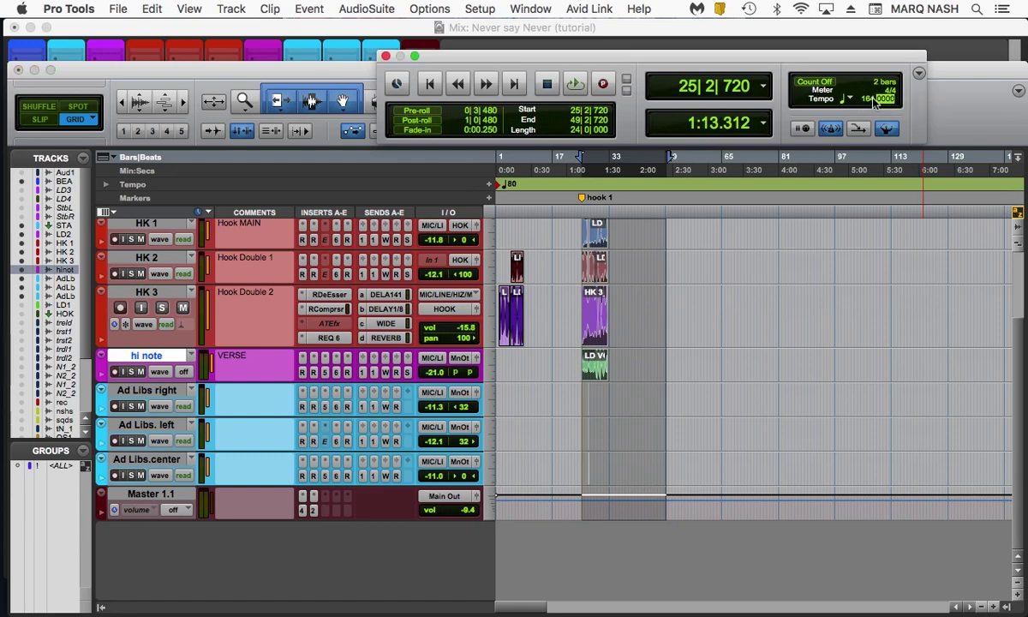
pyautogui.click(889, 128)
pyautogui.click(888, 129)
pyautogui.click(889, 129)
pyautogui.click(888, 130)
pyautogui.click(875, 100)
pyautogui.scroll(2, 659, 294)
pyautogui.scroll(2, 659, 294)
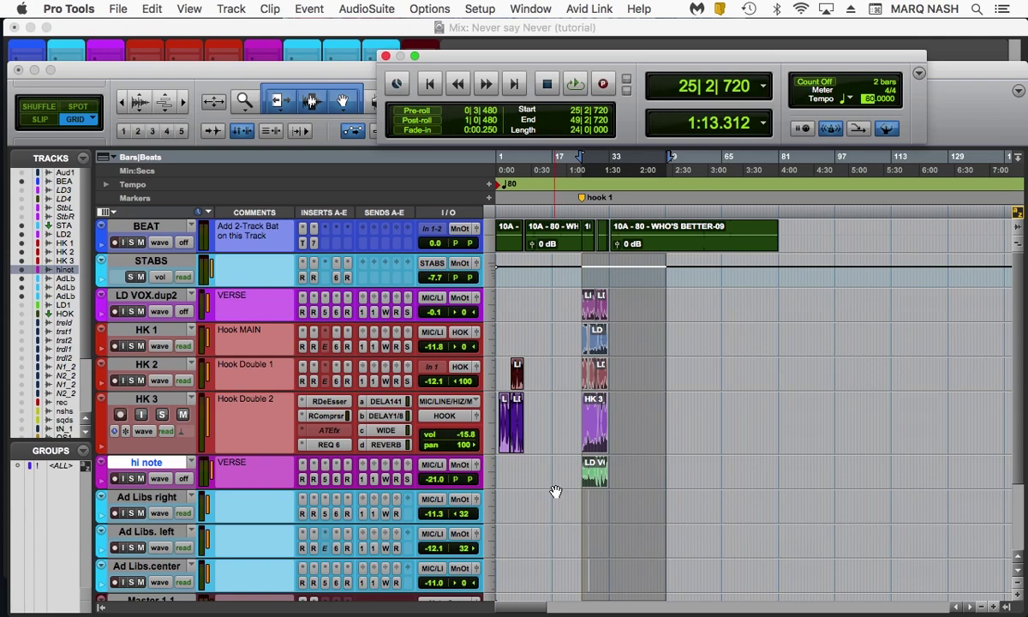
# Step: Enter 300 as the session tempo and return focus to the timeline
pyautogui.write('300')
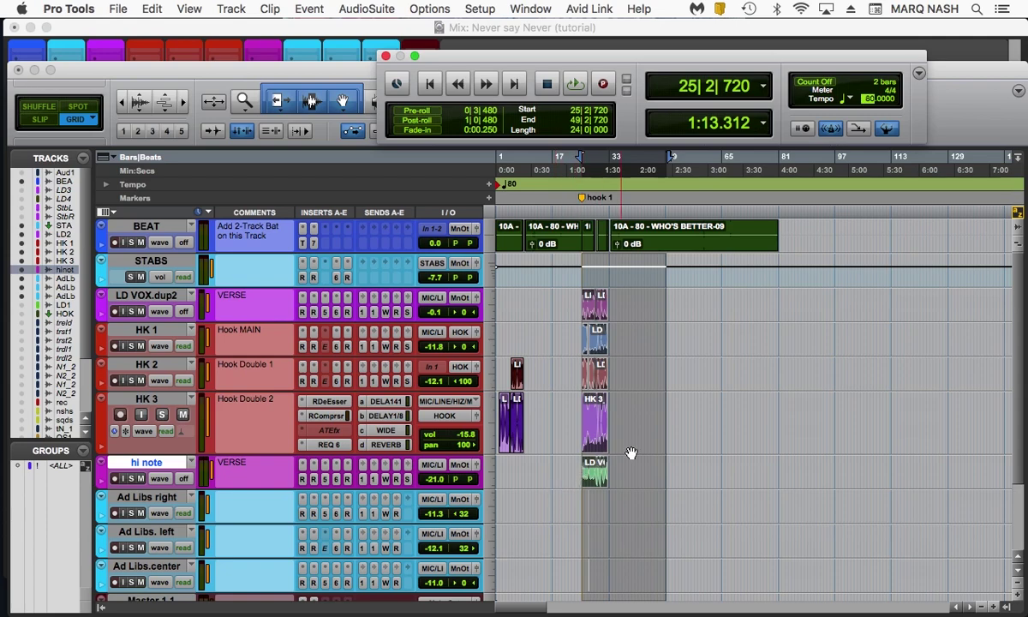
pyautogui.hscroll(5, 864, 428)
pyautogui.click(731, 364)
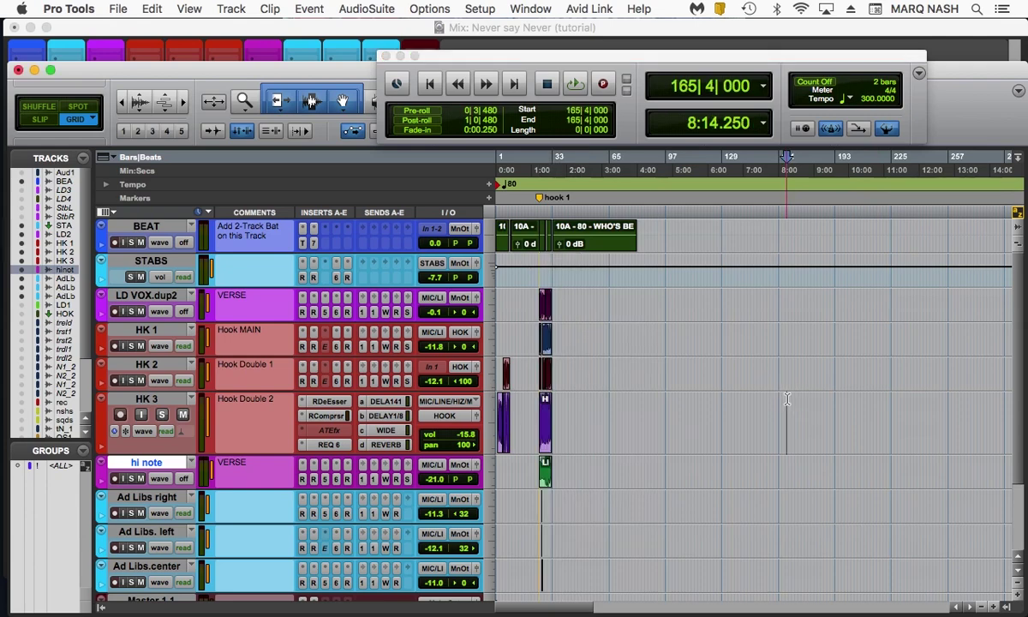
pyautogui.hscroll(-5, 731, 364)
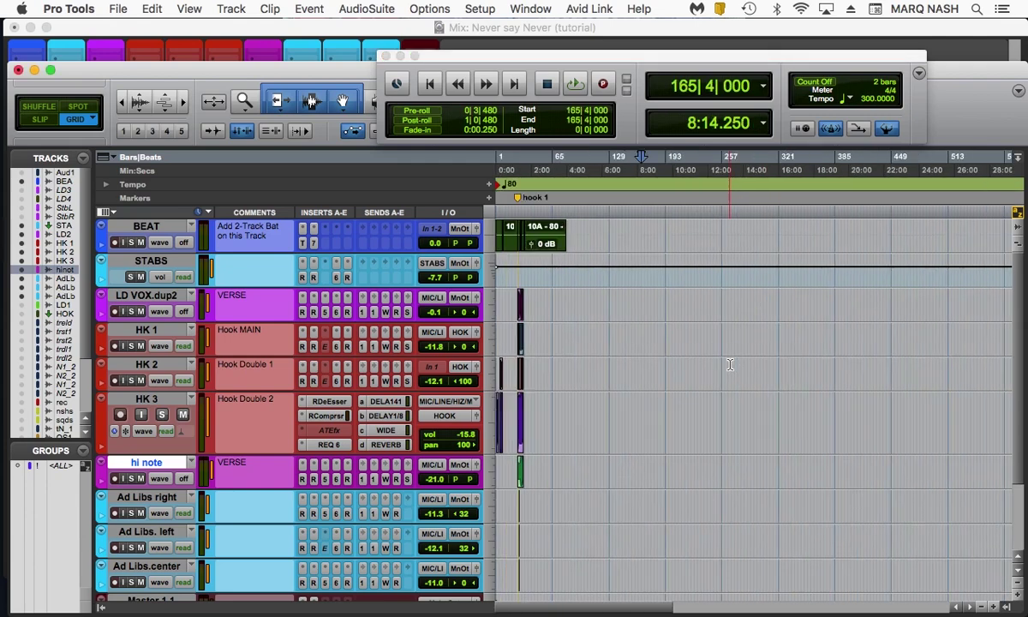